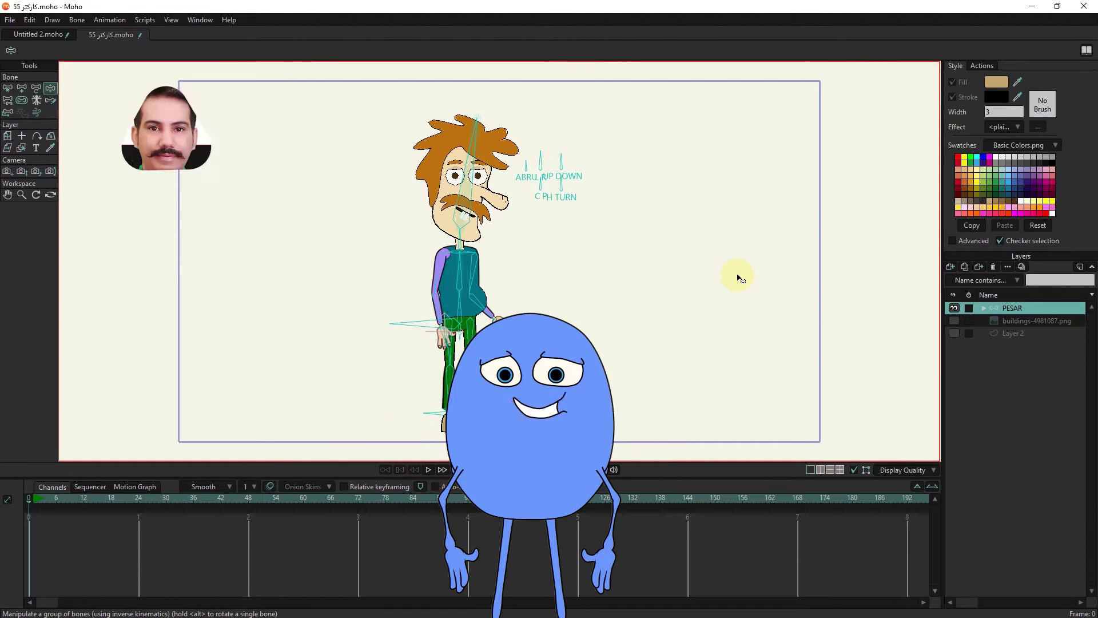
- Move the character layer left and slightly up on the canvas
left_click(950, 266)
key("Escape")
left_click_drag(454, 306, 245, 305)
left_click_drag(245, 304, 246, 297)
- Select the PESAR bone layer, turn on the grid, and frame the character's lower body
left_click(1018, 320)
left_click(172, 20)
left_click(198, 109)
left_click(553, 344)
scroll(217, 422, "up", 2)
left_click_drag(293, 405, 348, 381)
- At frame 1, pose the forearm bone down beside the leg and show the bone channels
left_click(33, 503)
left_click(50, 90)
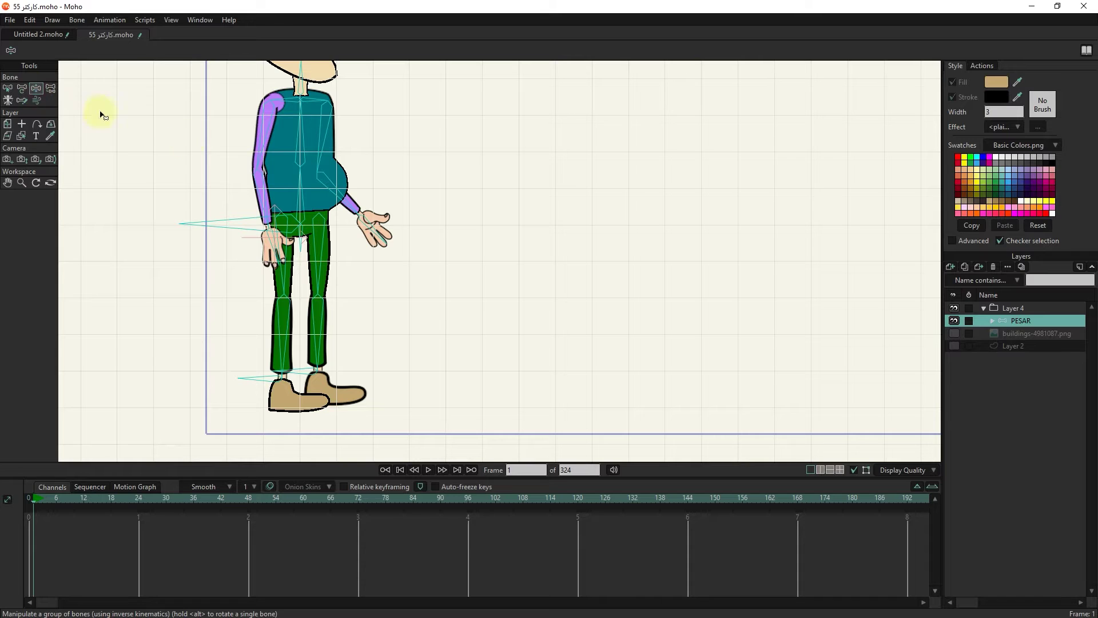
left_click_drag(348, 202, 316, 210)
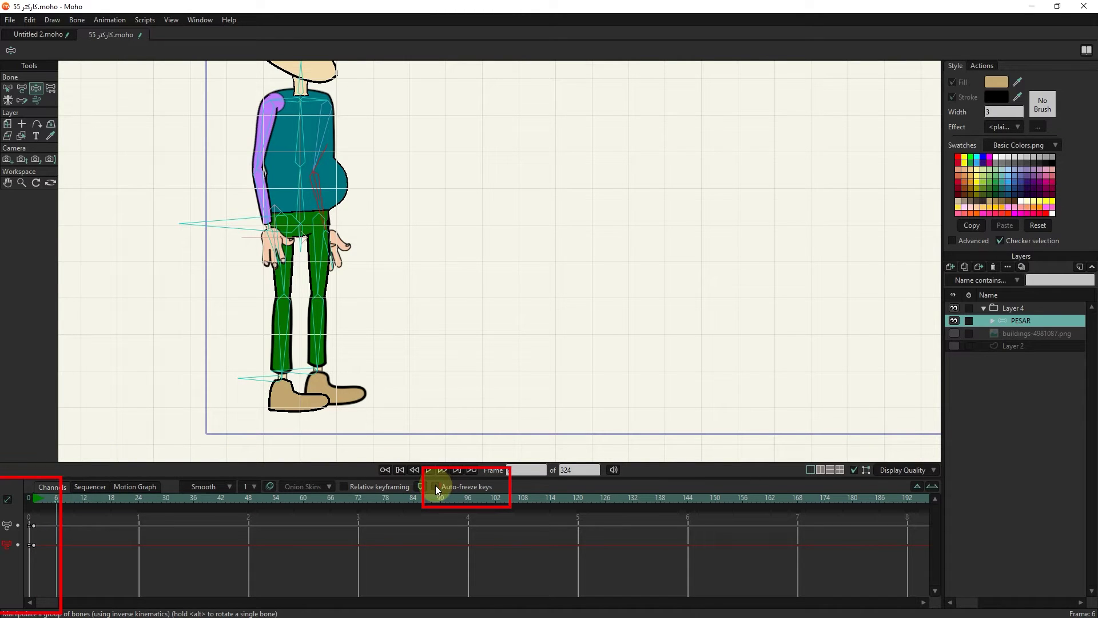
left_click(350, 206)
- Key a raised leg and foot pose at frame 6 and a forward step at frame 12
left_click_drag(55, 503, 57, 501)
mouse_move(283, 339)
left_mouse_down()
mouse_move(268, 298)
mouse_move(283, 262)
left_mouse_up()
left_click_drag(284, 261, 287, 253)
left_click_drag(257, 298, 261, 296)
left_click_drag(62, 498, 86, 500)
mouse_move(290, 322)
left_mouse_down()
mouse_move(380, 363)
mouse_move(354, 378)
left_mouse_up()
- At frame 12, swing the back leg backward with the knee bent and foot placed
left_click(327, 378)
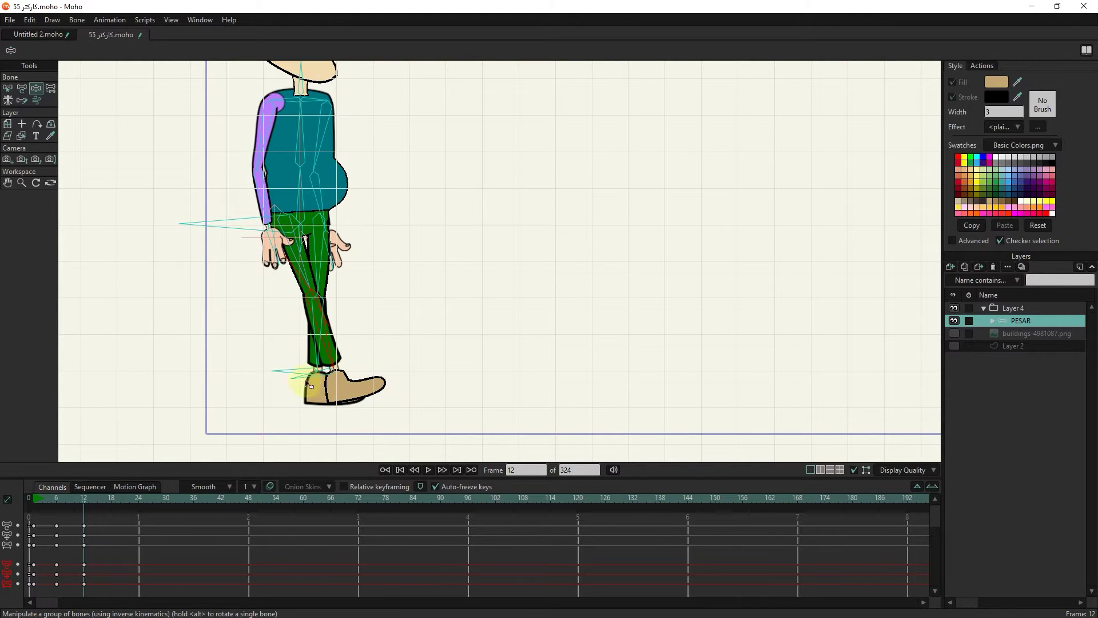
mouse_move(306, 381)
left_mouse_down()
mouse_move(249, 374)
mouse_move(323, 353)
mouse_move(316, 325)
left_mouse_up()
mouse_move(282, 361)
left_mouse_down()
mouse_move(272, 336)
mouse_move(186, 355)
left_mouse_up()
mouse_move(250, 320)
left_mouse_down()
mouse_move(209, 337)
mouse_move(215, 352)
left_mouse_up()
mouse_move(250, 318)
left_mouse_down()
mouse_move(265, 290)
mouse_move(256, 327)
mouse_move(225, 353)
left_mouse_up()
- Swing the front arm forward and the back arm behind the body, then preview the motion
left_click(316, 193)
left_click_drag(317, 196, 407, 175)
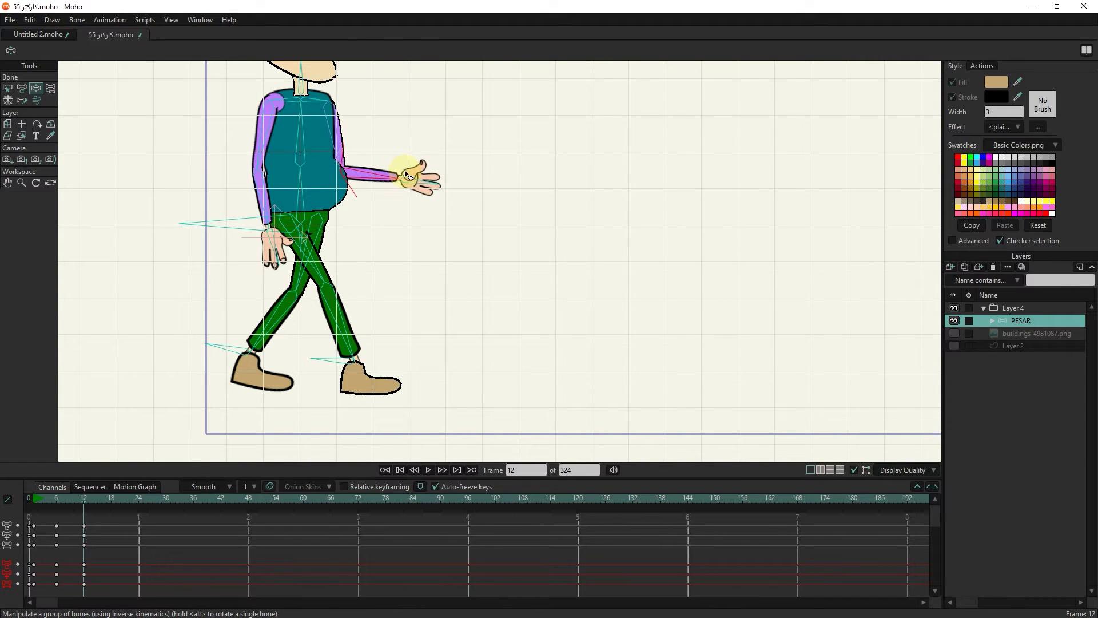
left_click_drag(408, 175, 411, 184)
mouse_move(259, 163)
left_mouse_down()
mouse_move(246, 156)
mouse_move(236, 194)
left_mouse_up()
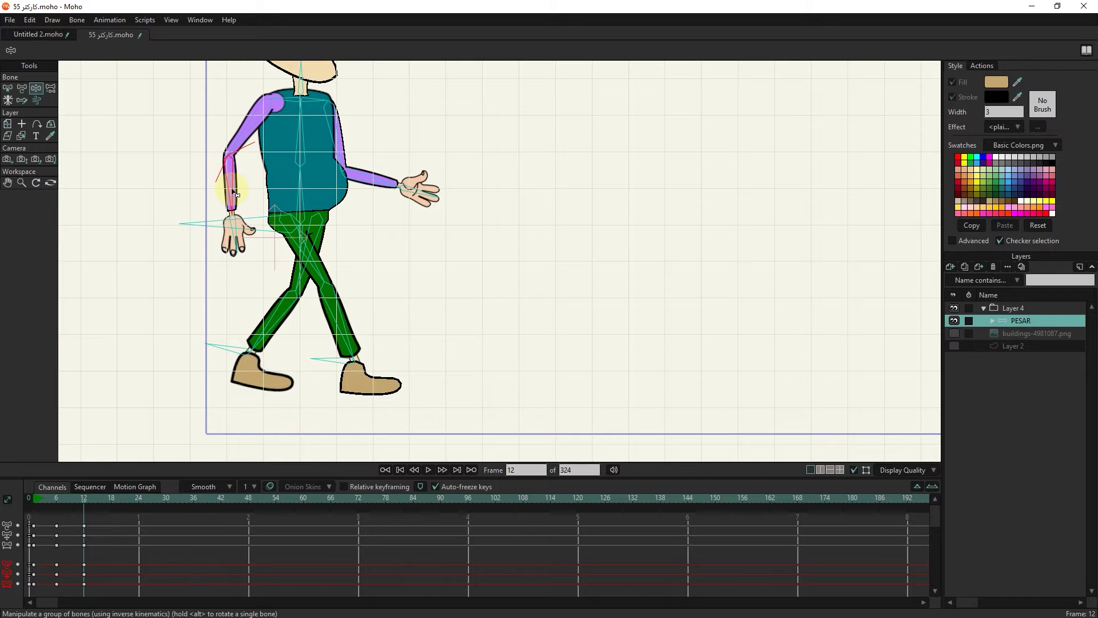
left_click_drag(85, 500, 117, 500)
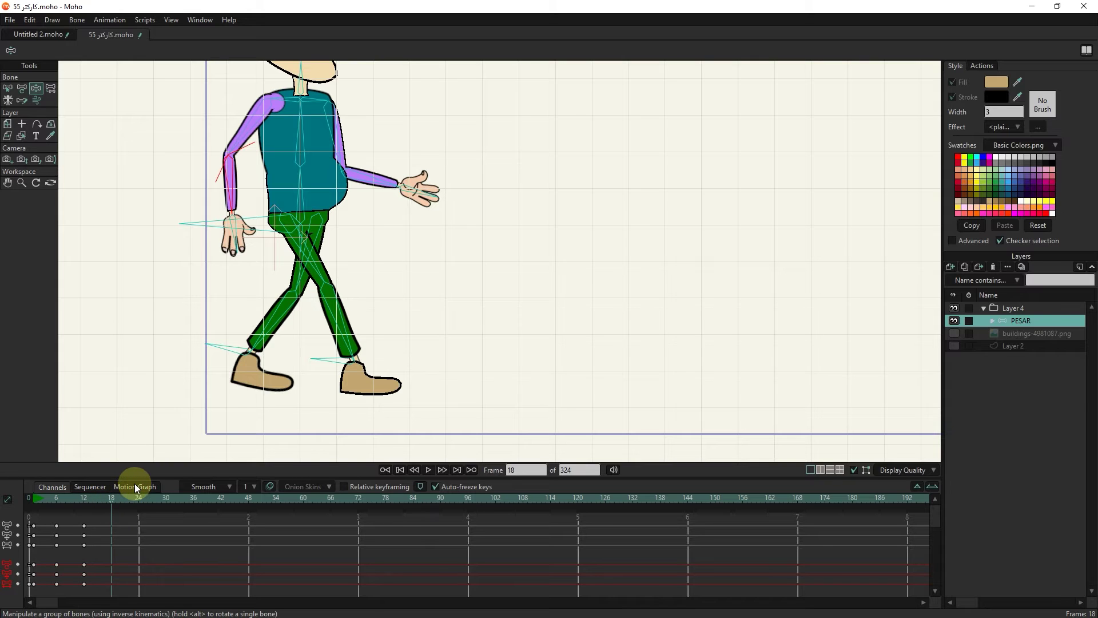
- Pose the thigh, shin and foot bones for the frame-18 passing pose
mouse_move(328, 280)
left_mouse_down()
mouse_move(346, 251)
mouse_move(340, 267)
mouse_move(288, 277)
left_mouse_up()
left_click_drag(254, 352, 240, 376)
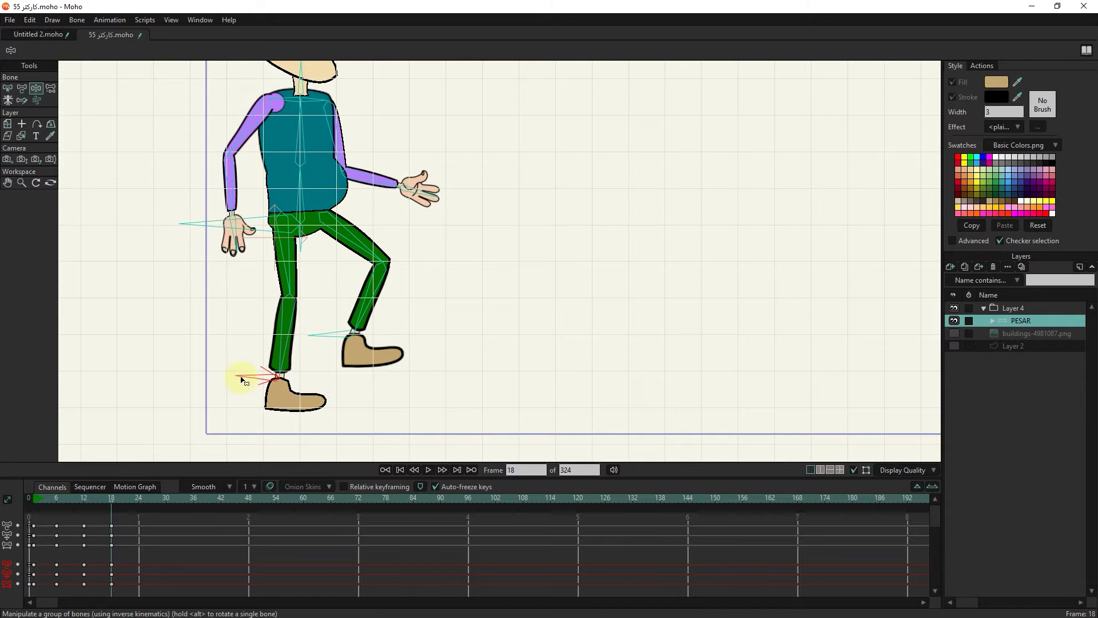
left_click_drag(286, 257, 296, 300)
left_click_drag(371, 307, 342, 315)
- Raise the back foot, adjust the shin, and bring both arms in beside the torso
mouse_move(115, 492)
left_mouse_down()
mouse_move(50, 511)
mouse_move(114, 507)
left_mouse_up()
left_click_drag(340, 370, 344, 306)
left_click(353, 303)
left_click_drag(355, 304, 350, 346)
left_click_drag(380, 177, 332, 210)
left_click_drag(247, 139, 274, 197)
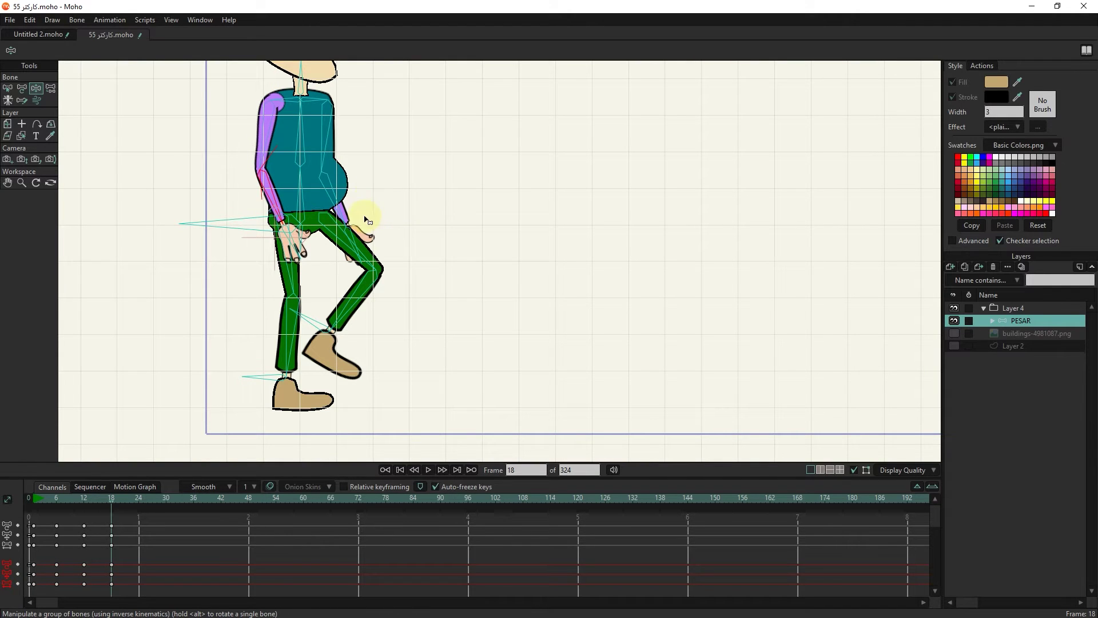
left_click_drag(276, 201, 282, 212)
- At frame 24, lower the raised leg and straighten the front knee and foot
mouse_move(139, 500)
left_mouse_down()
mouse_move(77, 495)
mouse_move(136, 502)
left_mouse_up()
left_click(139, 505)
mouse_move(364, 307)
left_mouse_down()
mouse_move(403, 374)
mouse_move(377, 330)
left_mouse_up()
left_click_drag(377, 330, 371, 338)
left_click_drag(358, 360, 346, 342)
mouse_move(349, 358)
left_mouse_down()
mouse_move(377, 325)
mouse_move(340, 336)
left_mouse_up()
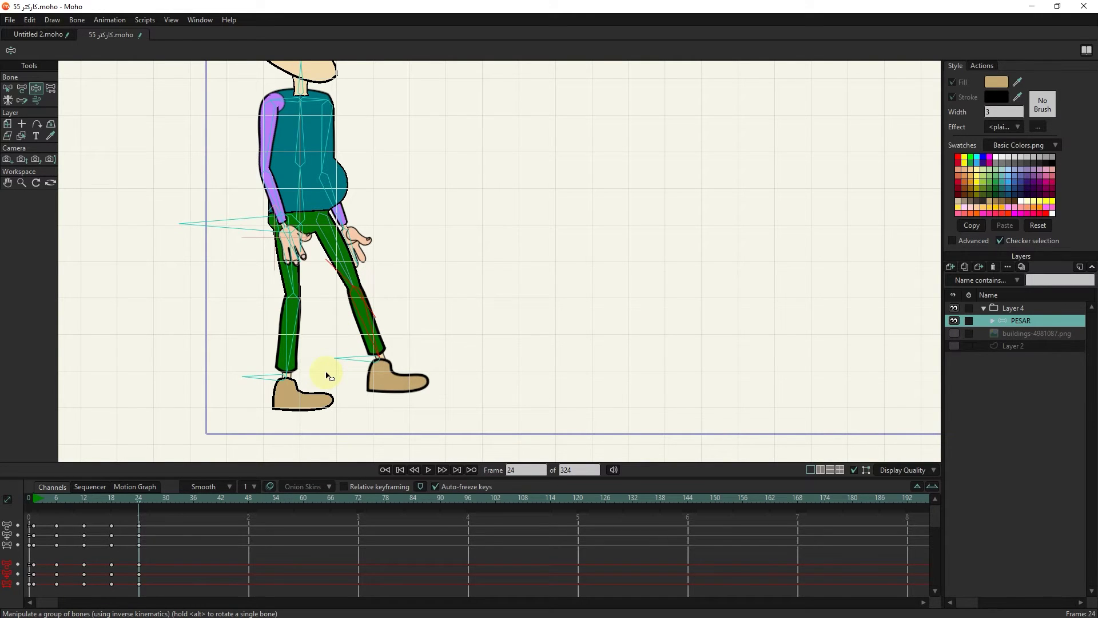
- Bend the back leg and position its foot for the frame-24 stride
left_click_drag(291, 345, 244, 337)
left_click_drag(364, 333, 359, 334)
left_click_drag(191, 332, 180, 355)
left_click_drag(265, 334, 267, 319)
left_click_drag(287, 271, 317, 310)
left_click_drag(204, 344, 171, 351)
left_click_drag(278, 268, 280, 270)
mouse_move(168, 499)
left_mouse_down()
mouse_move(80, 503)
mouse_move(139, 488)
left_mouse_up()
- Swing the front arm forward and the rear arm behind, then refine the front foot
left_click_drag(271, 151, 306, 160)
left_click_drag(307, 160, 352, 182)
mouse_move(285, 140)
left_mouse_down()
mouse_move(329, 198)
mouse_move(327, 180)
left_mouse_up()
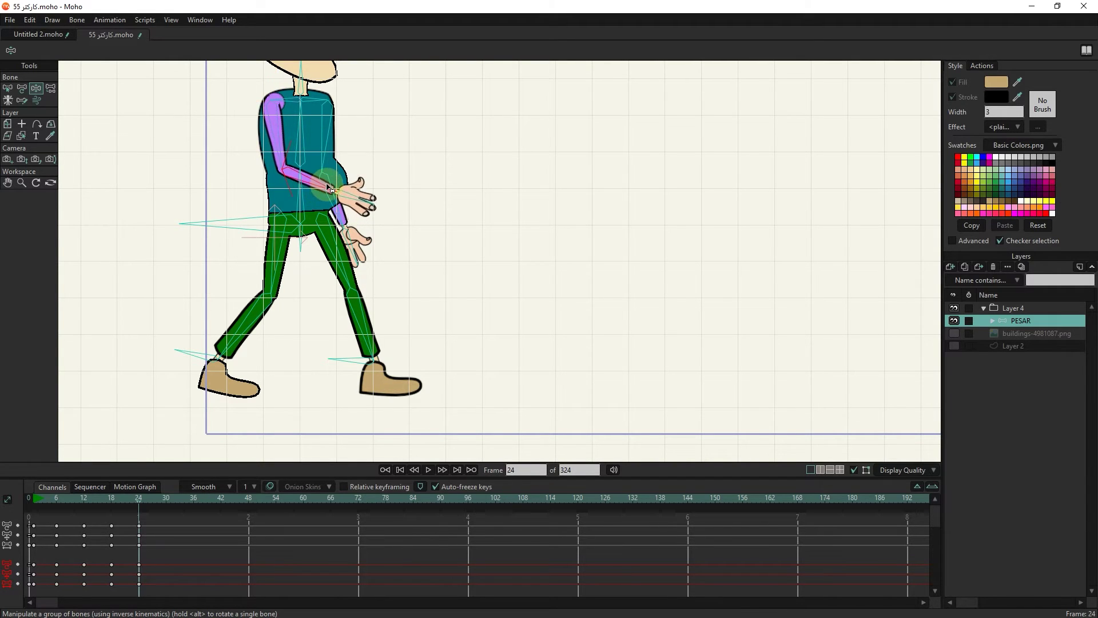
mouse_move(314, 183)
left_mouse_down()
mouse_move(271, 159)
mouse_move(238, 232)
left_mouse_up()
left_click_drag(236, 231, 259, 240)
left_click_drag(352, 313, 343, 297)
left_click_drag(331, 350, 333, 358)
mouse_move(158, 506)
left_mouse_down()
mouse_move(69, 521)
mouse_move(138, 521)
left_mouse_up()
- Undo a change, reframe the character, and tilt the torso and head near frame 9
left_click_drag(71, 512, 50, 590)
key("ctrl+z")
left_click_drag(165, 498, 168, 504)
mouse_move(70, 501)
left_mouse_down()
mouse_move(60, 504)
mouse_move(70, 490)
left_mouse_up()
scroll(230, 320, "down", 1)
scroll(229, 268, "down", 1)
left_click_drag(207, 234, 241, 307)
left_click_drag(316, 268, 316, 269)
- Tilt the head right around frame 6 and lean the upper body left near frame 19
left_click(21, 508)
left_click_drag(61, 494, 56, 502)
left_click(57, 502)
left_click_drag(65, 498, 84, 498)
left_click_drag(314, 252, 320, 249)
left_click_drag(98, 500, 111, 500)
left_click(317, 268)
left_click_drag(317, 268, 311, 268)
- Lean the upper body forward, then bend the head and torso back at frame 20
left_click(195, 405)
mouse_move(116, 496)
left_mouse_down()
mouse_move(48, 505)
mouse_move(139, 500)
left_mouse_up()
left_click_drag(317, 265, 328, 261)
mouse_move(146, 502)
left_mouse_down()
mouse_move(49, 505)
mouse_move(166, 500)
left_mouse_up()
left_click_drag(315, 263, 320, 256)
- Copy the frame-6 keys, paste them at frame 30, and preview the walk
left_click_drag(65, 535, 51, 584)
right_click(56, 582)
left_click(100, 425)
key("ctrl+v")
right_click(166, 583)
left_click(190, 434)
left_click_drag(171, 496, 63, 505)
left_click_drag(74, 509, 166, 521)
- Set the frame-30 keys to cycle back using a relative cycle target
left_click(221, 544)
left_click_drag(193, 514, 157, 595)
right_click(195, 504)
left_click(235, 512)
type("7")
left_click(851, 248)
double_click(887, 247)
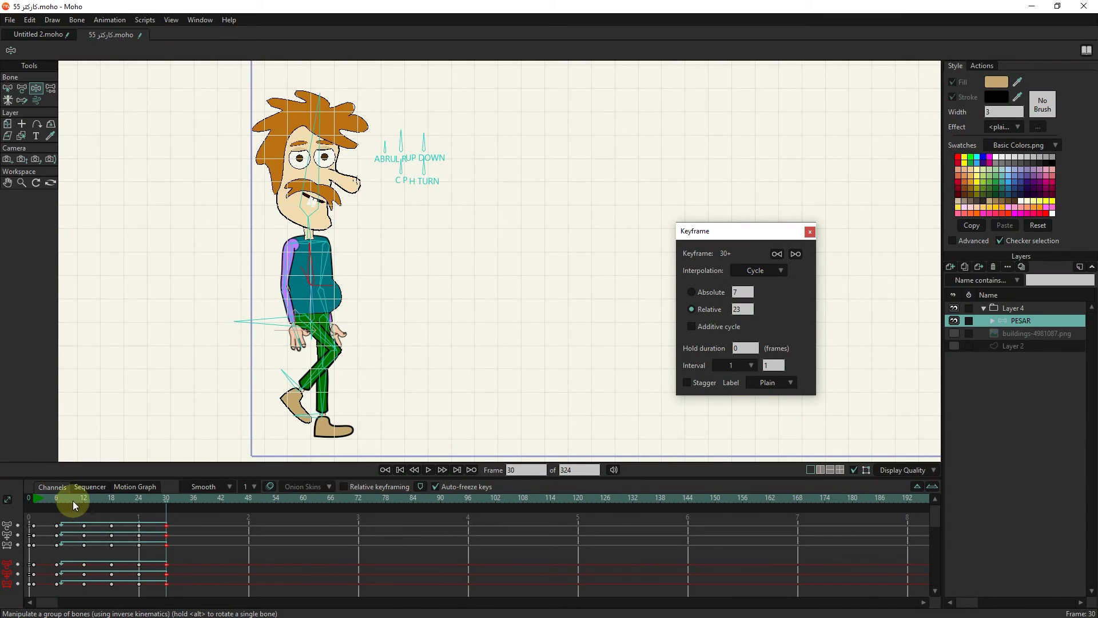
- Play the looping walk, then close the keyframe settings
mouse_move(73, 501)
left_mouse_down()
mouse_move(109, 500)
mouse_move(37, 518)
left_mouse_up()
left_click(429, 470)
left_click(428, 471)
left_click_drag(67, 502, 36, 510)
left_click(810, 232)
- Bring up the Actions panel through the view and panel menus
left_click(170, 21)
left_click(326, 372)
left_click(980, 67)
left_click(200, 19)
left_click(974, 64)
left_click(951, 76)
- Copy the timeline walk keys and paste them into a new action named 'walk'
left_click_drag(184, 516, 56, 583)
key("ctrl+c")
left_click_drag(181, 516, 51, 587)
left_click(21, 501)
left_click(950, 78)
type("walk")
left_click(553, 353)
key("ctrl+v")
- Play the walk action, then return to Mainline and select all its keys
left_click(429, 470)
left_click(429, 470)
left_click(981, 120)
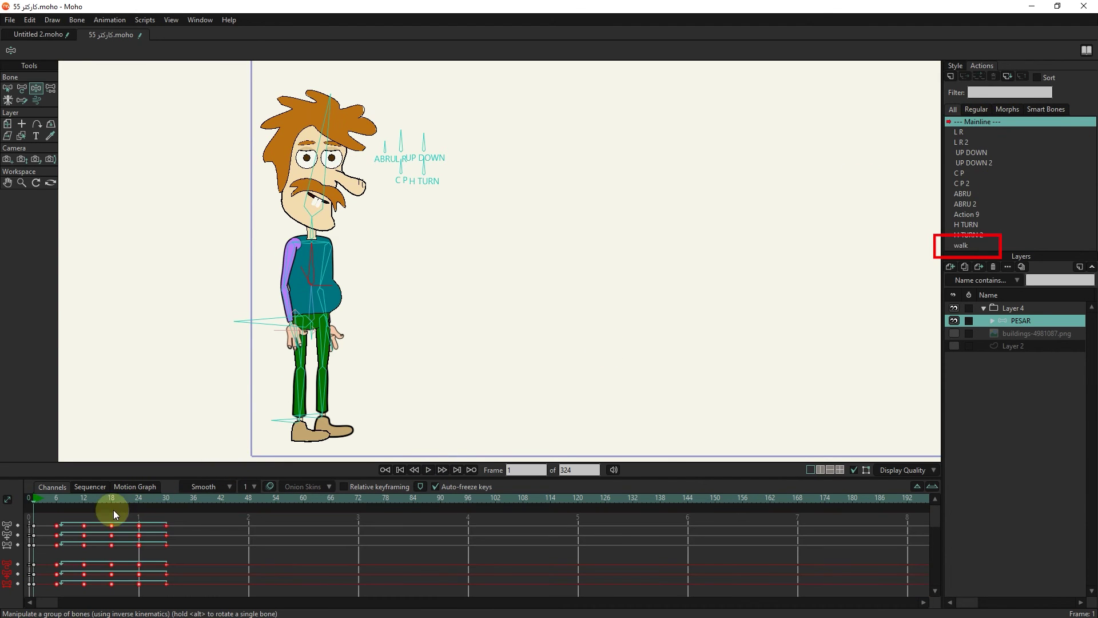
left_click_drag(190, 520, 8, 611)
- Replace the mainline keys with the walk action starting at frame 30, and play it back
key("Delete")
left_click_drag(42, 507, 141, 509)
left_click(978, 78)
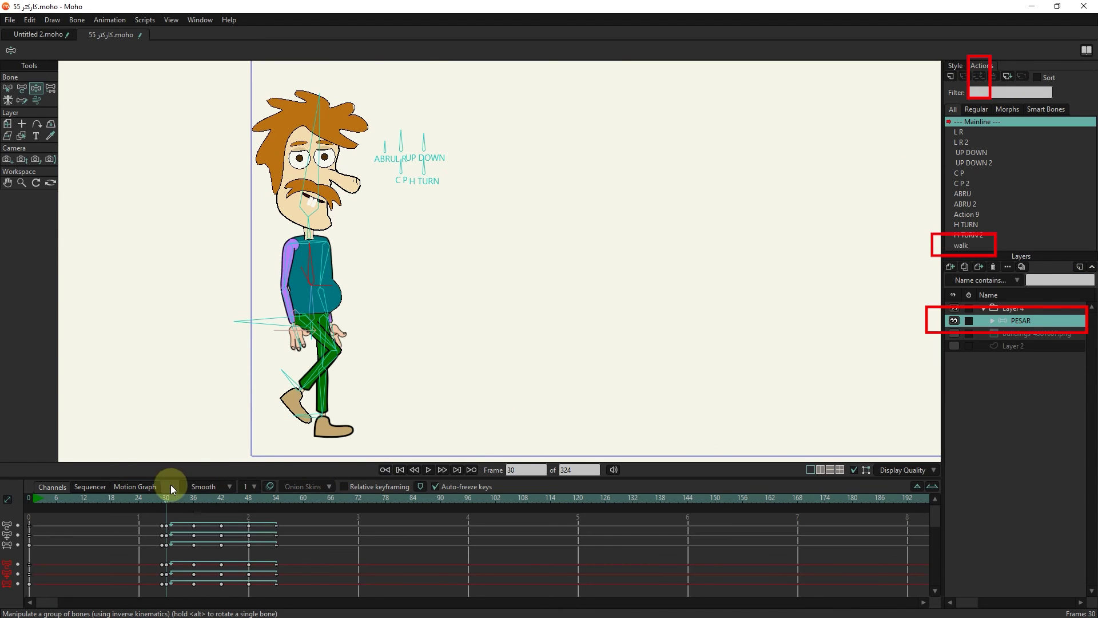
left_click(428, 471)
left_click(429, 470)
mouse_move(174, 495)
left_mouse_down()
mouse_move(143, 497)
mouse_move(271, 489)
left_mouse_up()
left_click(428, 471)
scroll(396, 298, "down", 2)
- Show the buildings background and preview the walk against it from frame 30
left_click(956, 334)
scroll(640, 234, "up", 1)
left_click_drag(184, 500, 170, 506)
left_click(429, 470)
left_click(430, 470)
- Key the character group layer's position at frame 30
left_click(1009, 307)
left_click_drag(269, 501, 166, 507)
left_click(1020, 320)
left_click(1013, 308)
left_click(282, 289)
- Move the character horizontally right across the street at frame 144, then play from frame 30
mouse_move(166, 502)
left_mouse_down()
mouse_move(581, 543)
mouse_move(689, 539)
left_mouse_up()
key("shift")
left_click_drag(301, 322, 887, 367, "shift")
scroll(422, 384, "down", 2)
left_click(171, 519)
left_click_drag(171, 519, 169, 519)
left_click(429, 470)
- Change the interpolation of the frame 30 and 144 position keys, then replay the walk
left_click(428, 470)
left_click_drag(715, 518, 139, 574)
right_click(689, 524)
left_click(712, 459)
left_click(399, 469)
left_click(428, 469)
left_click(428, 470)
scroll(444, 404, "up", 1)
left_click(428, 469)
left_click(176, 499)
- At frame 0, export the PESAR layer's walk action as 'walk' in the Video folder
left_click_drag(170, 509, 31, 507)
left_click(1012, 320)
left_click(961, 246)
left_click(1022, 76)
left_click(668, 254)
left_click(150, 133)
left_click(460, 309)
left_click(453, 305)
- Pick the 'walk' file in the Open Action dialog, then cancel without importing
left_click(1008, 77)
left_click(134, 110)
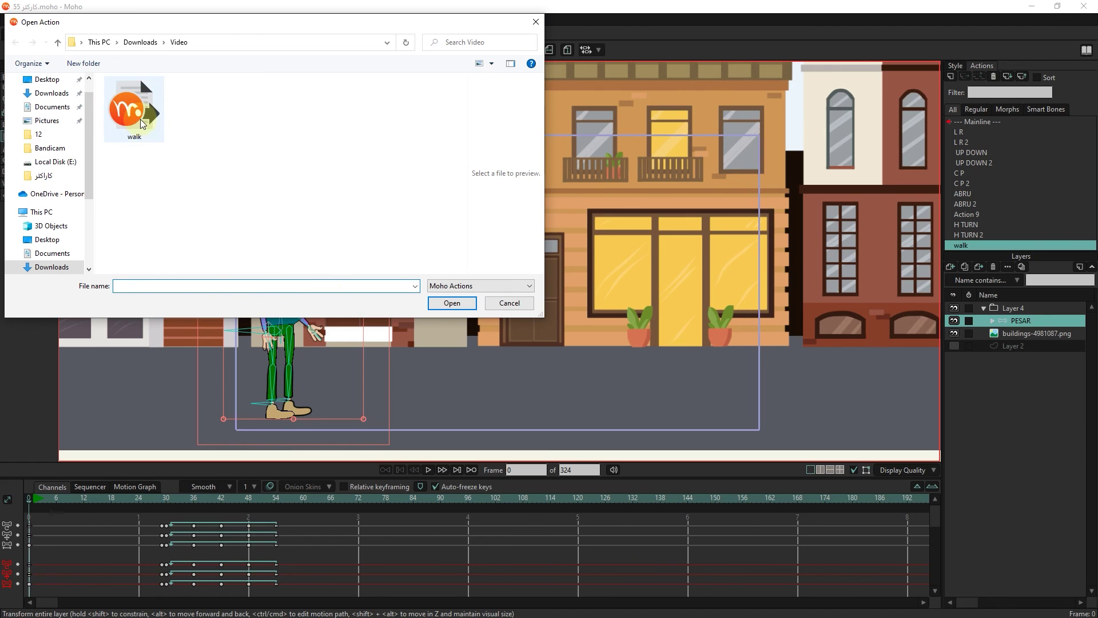
left_click(506, 303)
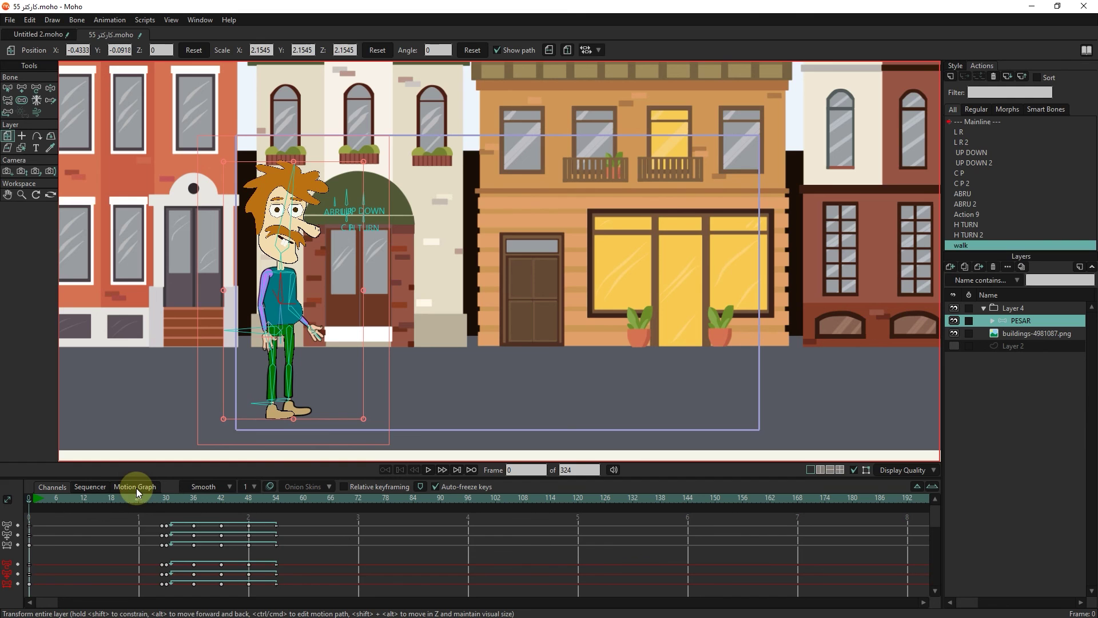